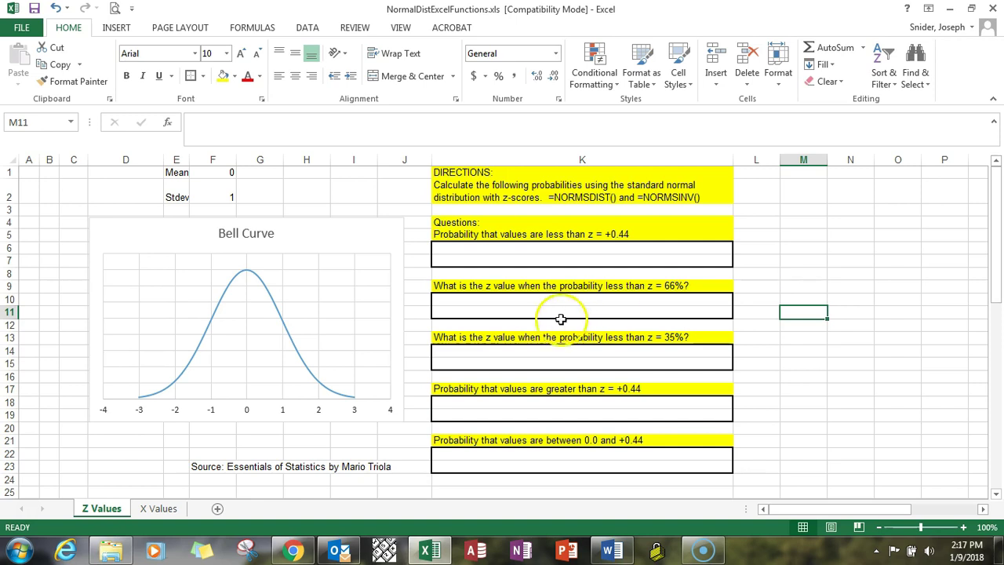
- Look over the bell curves and questions on the X Values and Z Values sheets, ending on Z Values
left_click(159, 508)
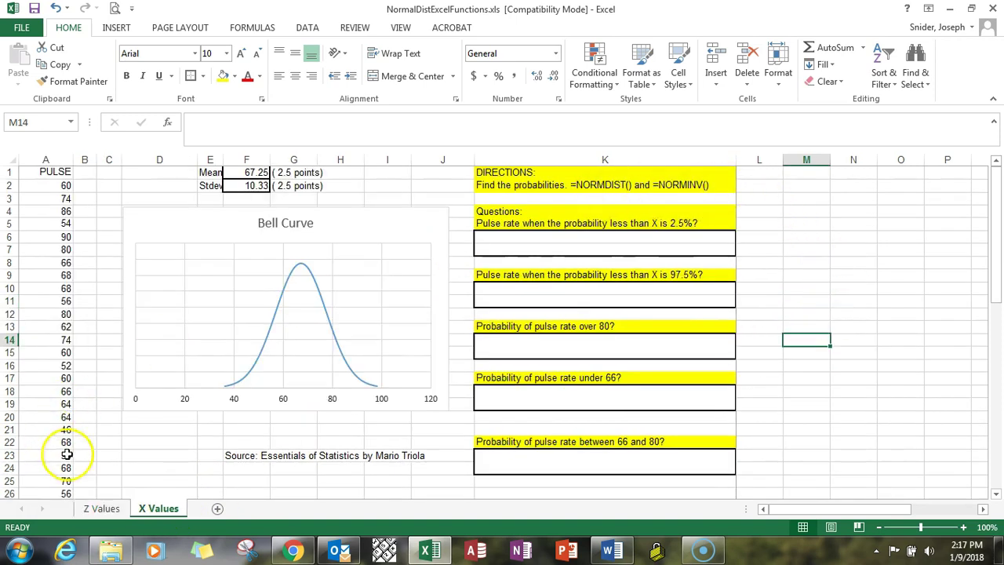
left_click(101, 508)
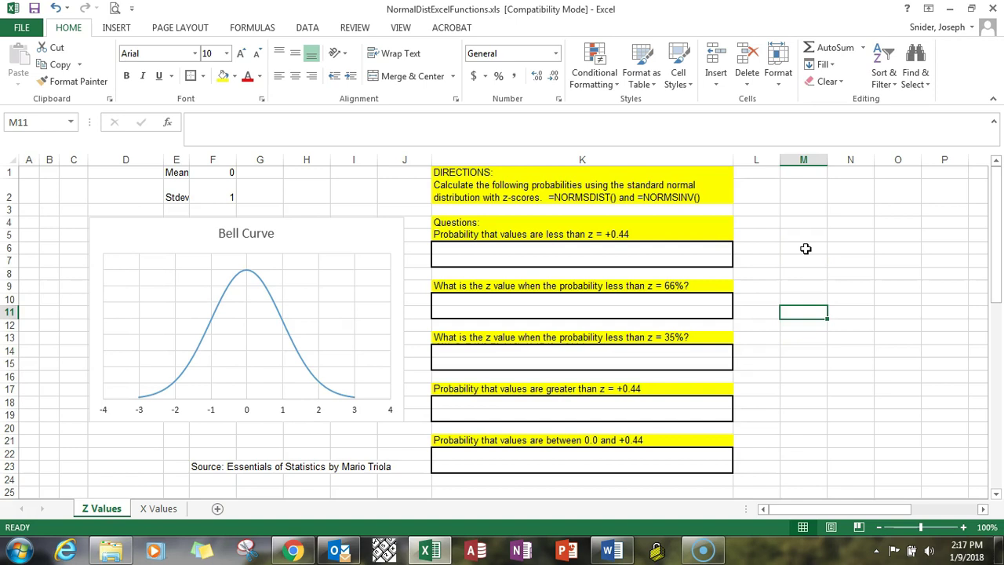
left_click(206, 252)
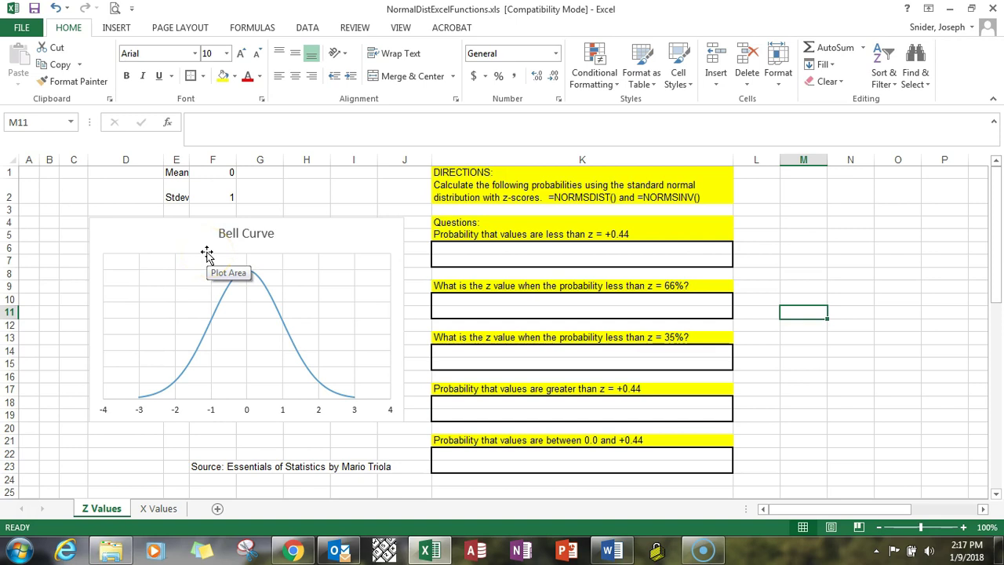
left_click(157, 508)
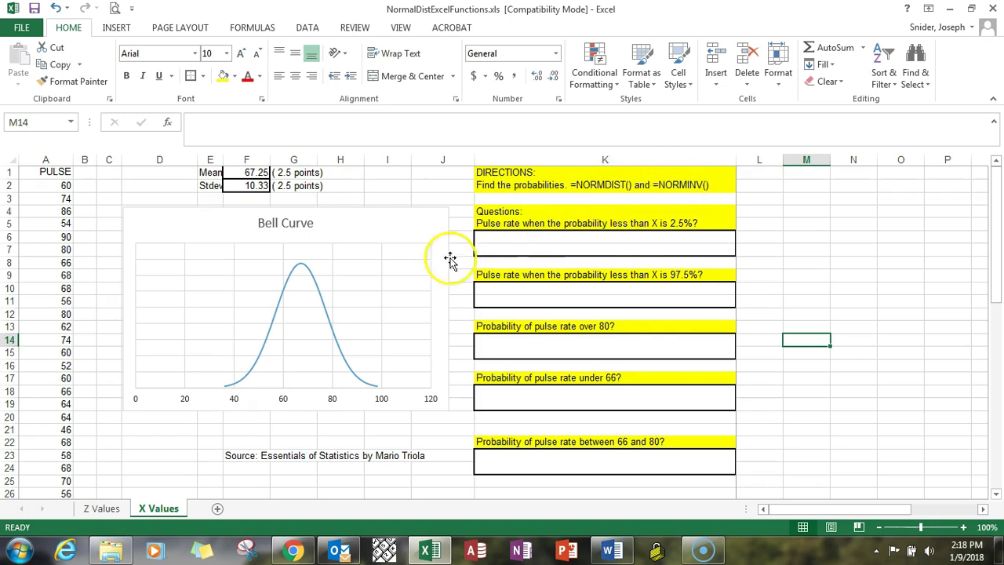
left_click(103, 508)
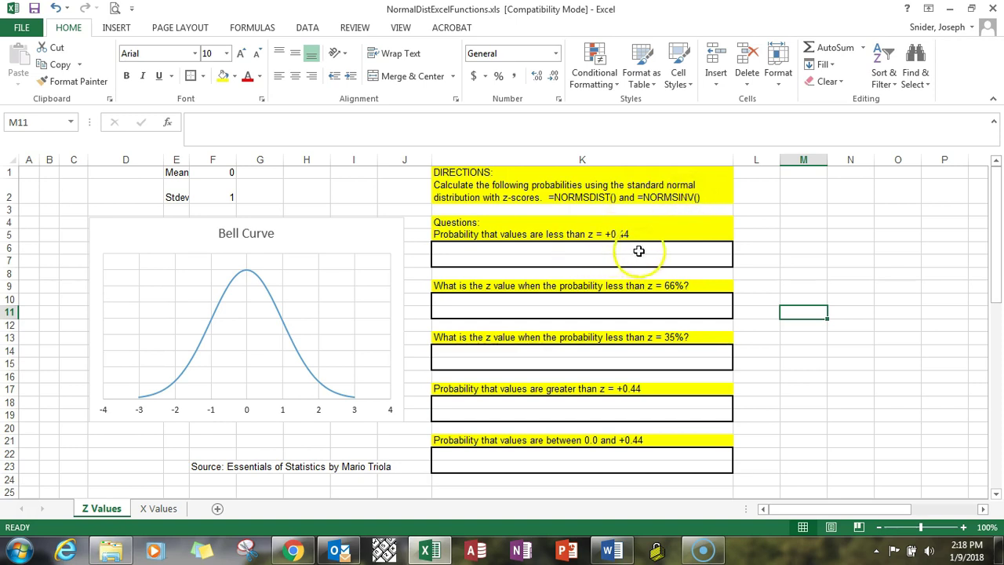
- Calculate the probability of values less than z = +0.44 in cell K6 with =normsdist(.44)
left_click(670, 249)
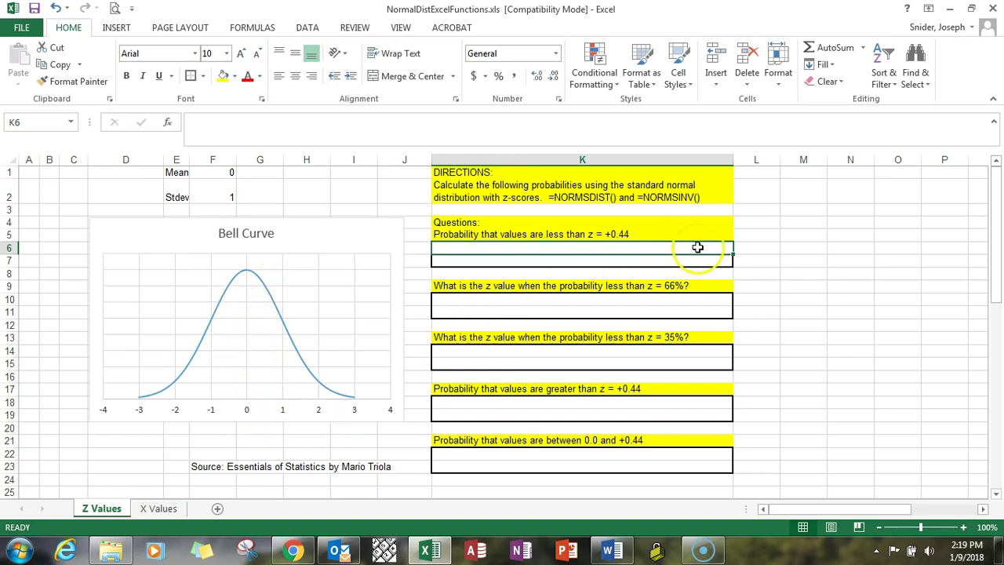
type("=")
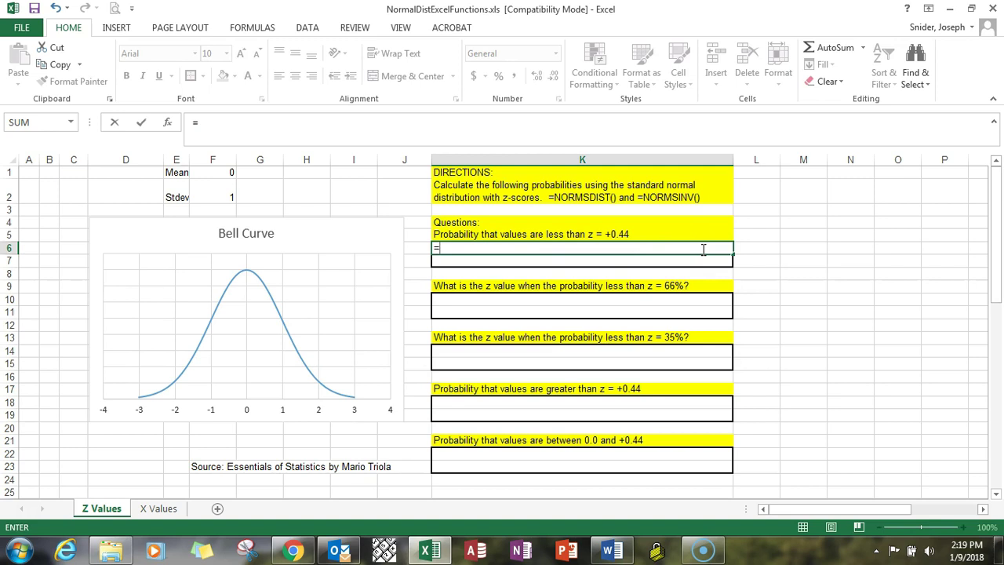
type("normsdist")
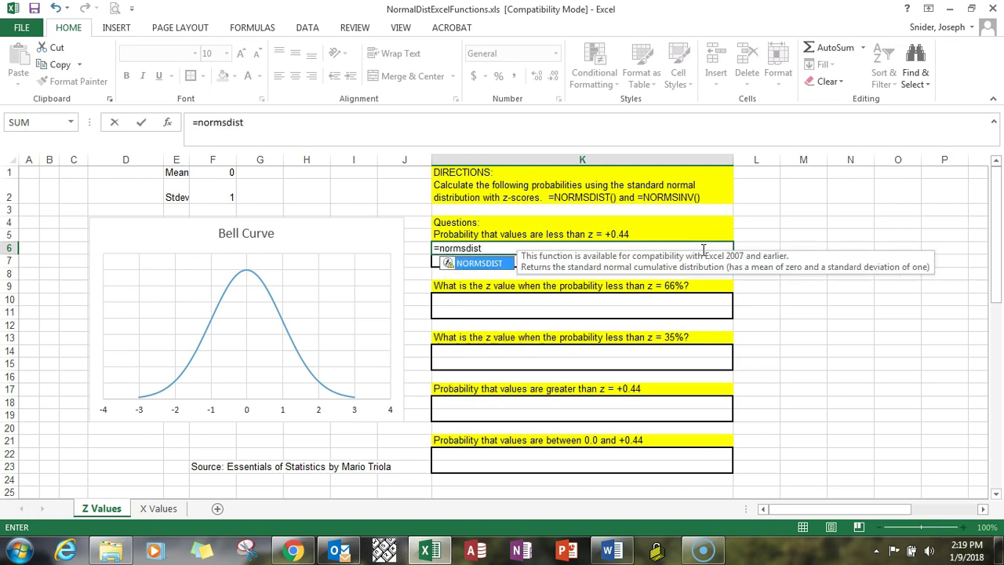
type("(")
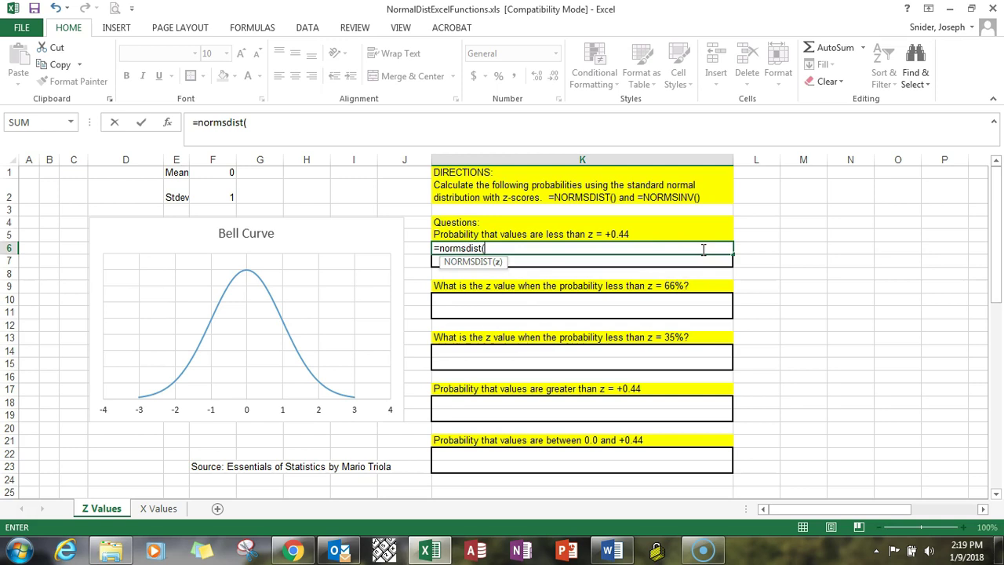
type(".44)")
key("Return")
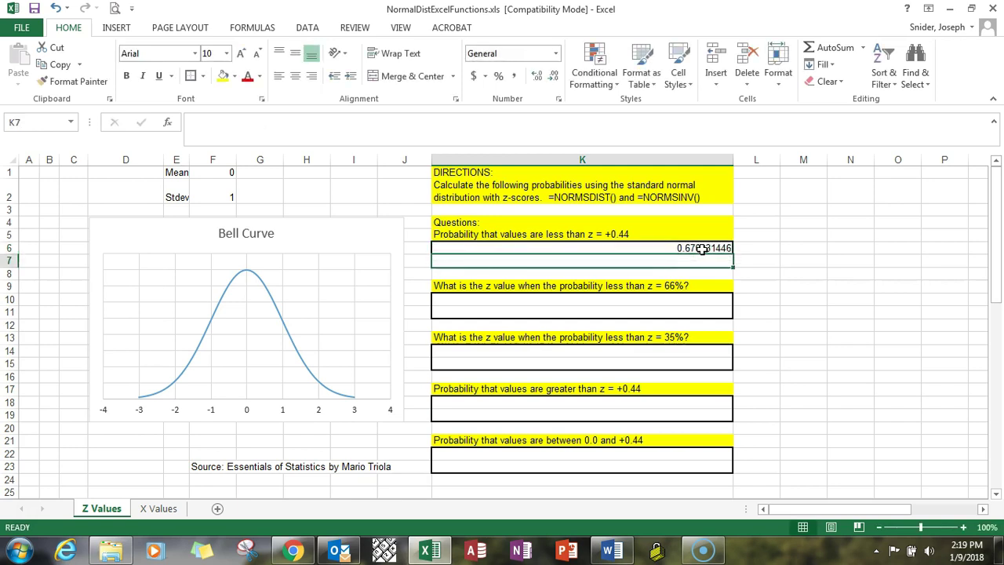
- Calculate the z value for a 66% probability below it in cell K10 with =normsinv(.66)
left_click(709, 299)
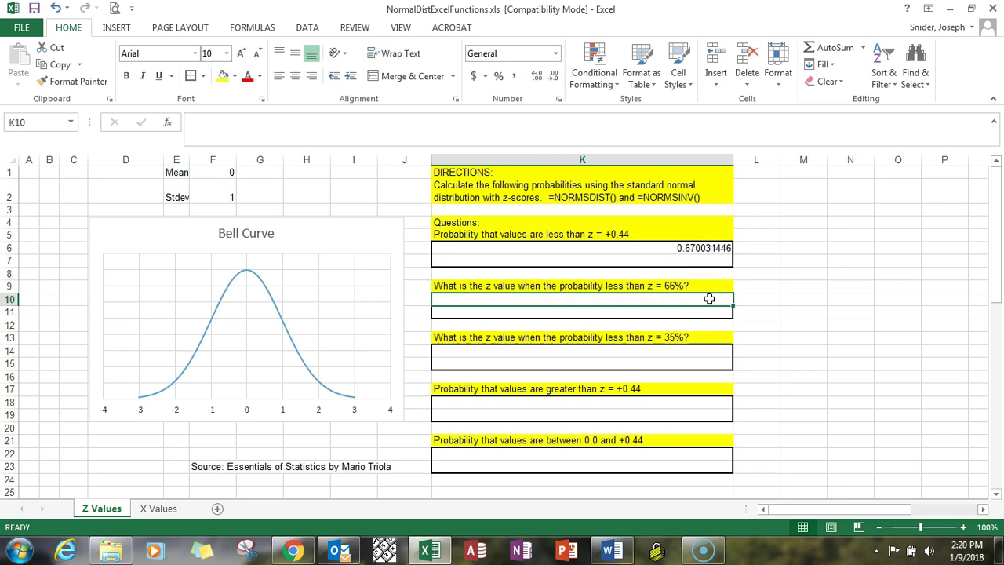
type("=")
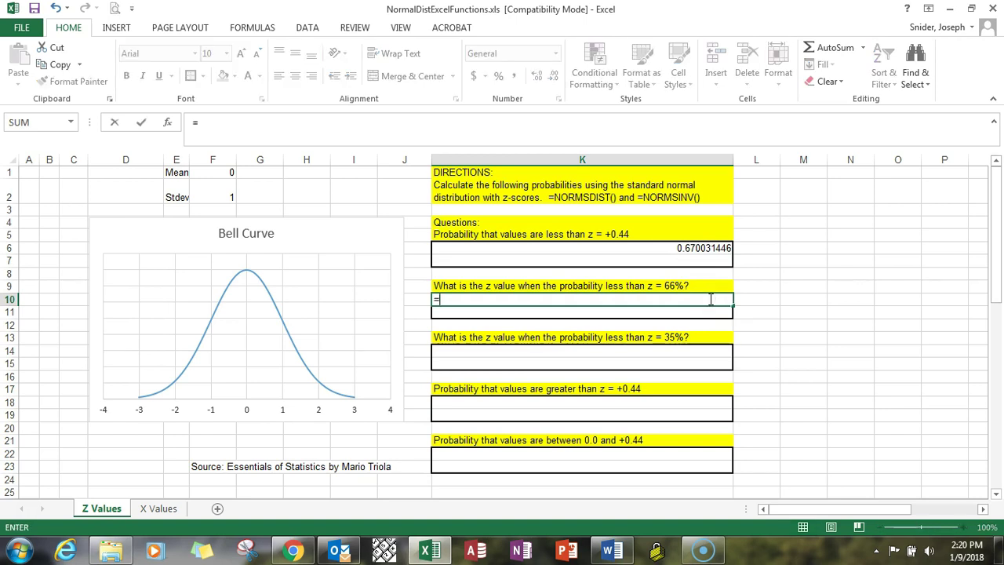
type("norm")
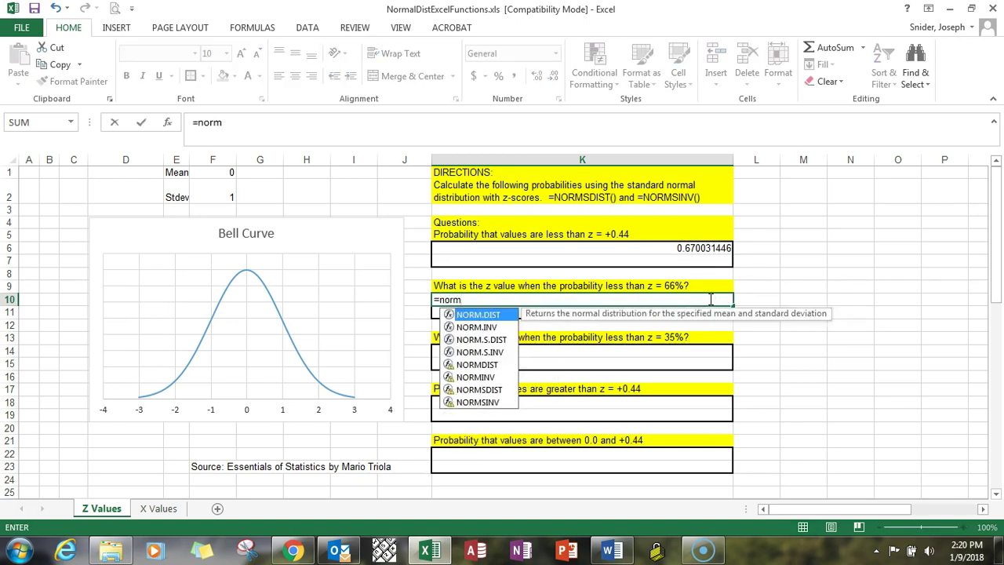
type("sinv(")
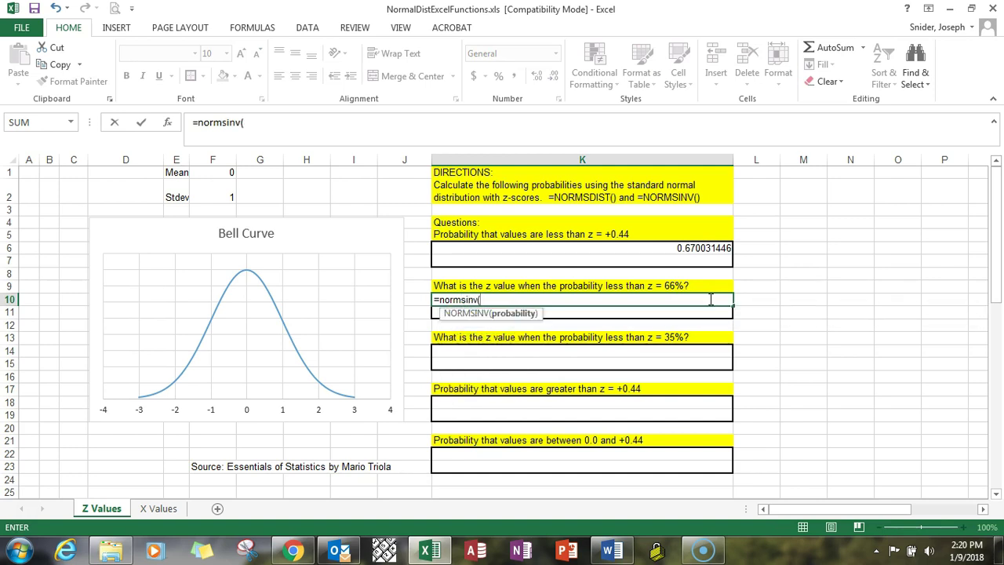
type(".66)")
key("Return")
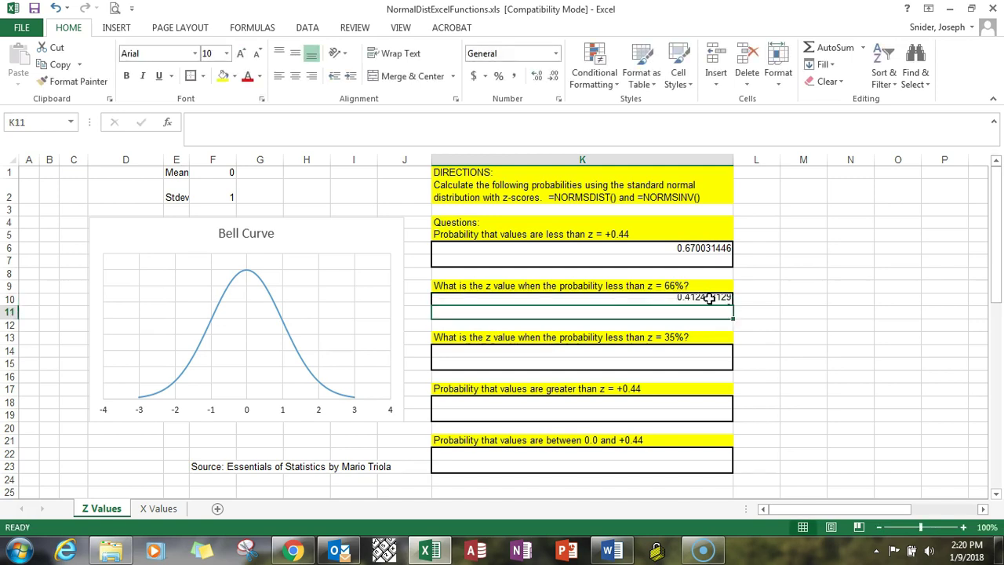
- Calculate the z value for a 35% probability below it in cell K14 with =normsinv(.35)
left_click(704, 353)
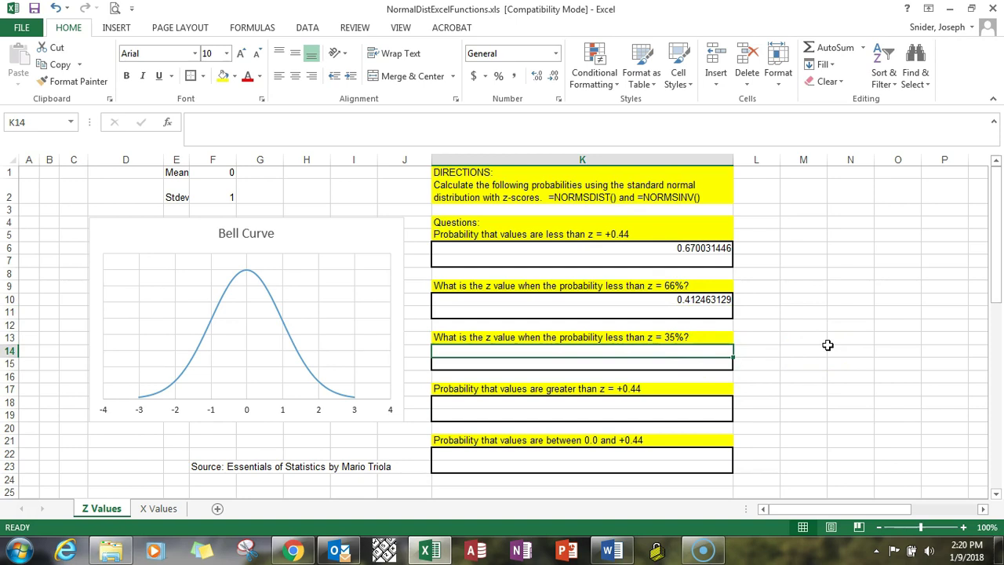
type("=no")
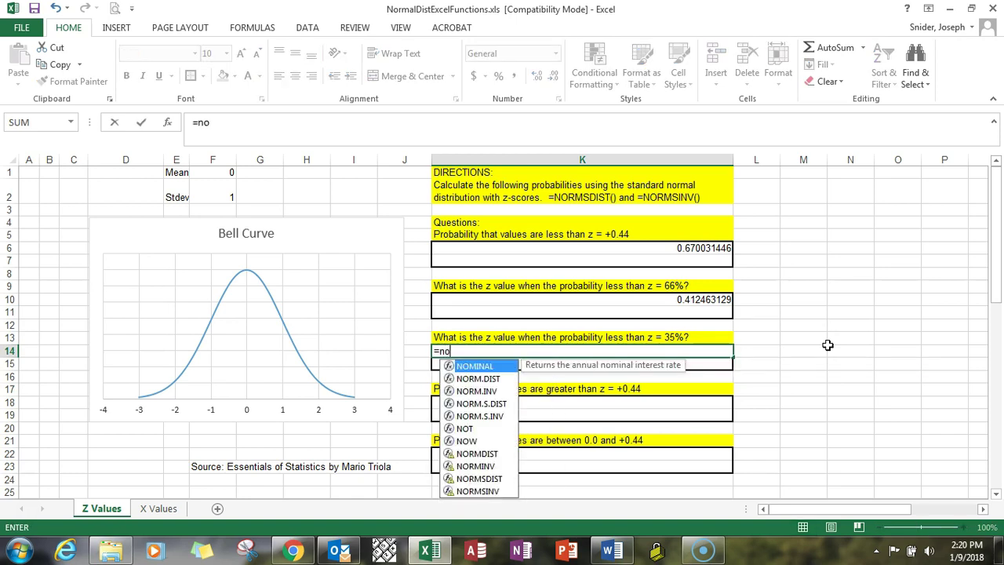
type("rmsiv")
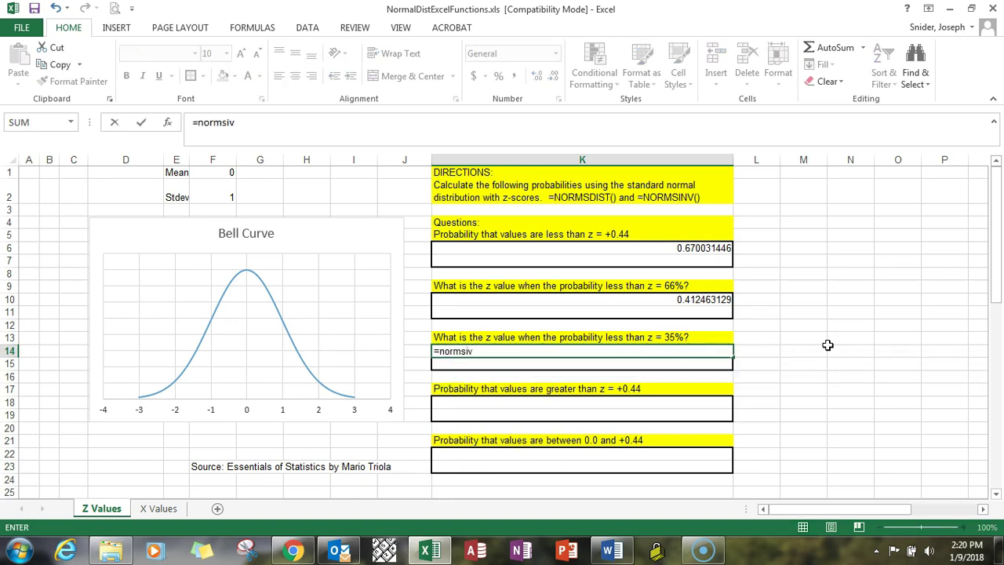
key("BackSpace")
type("nv")
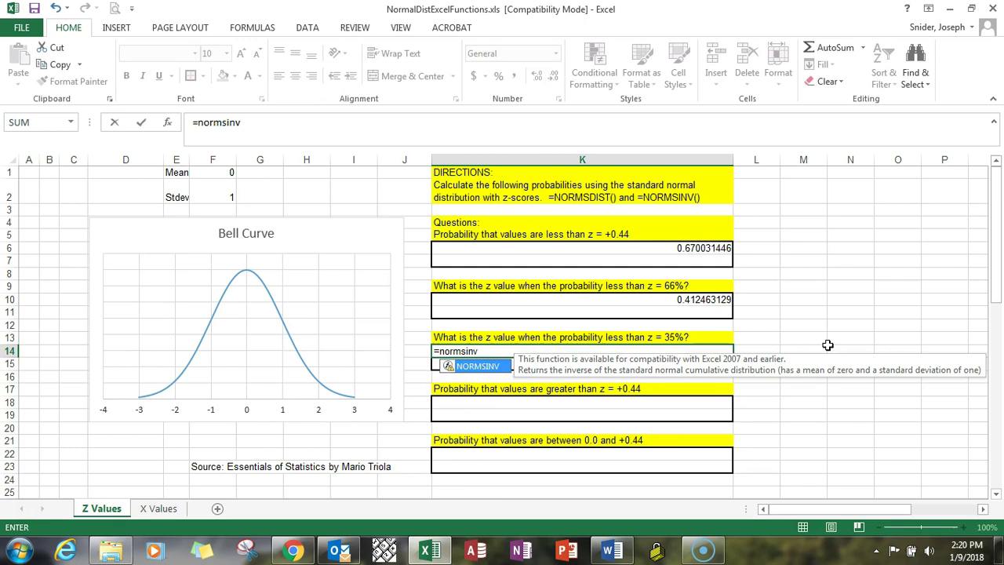
type("(")
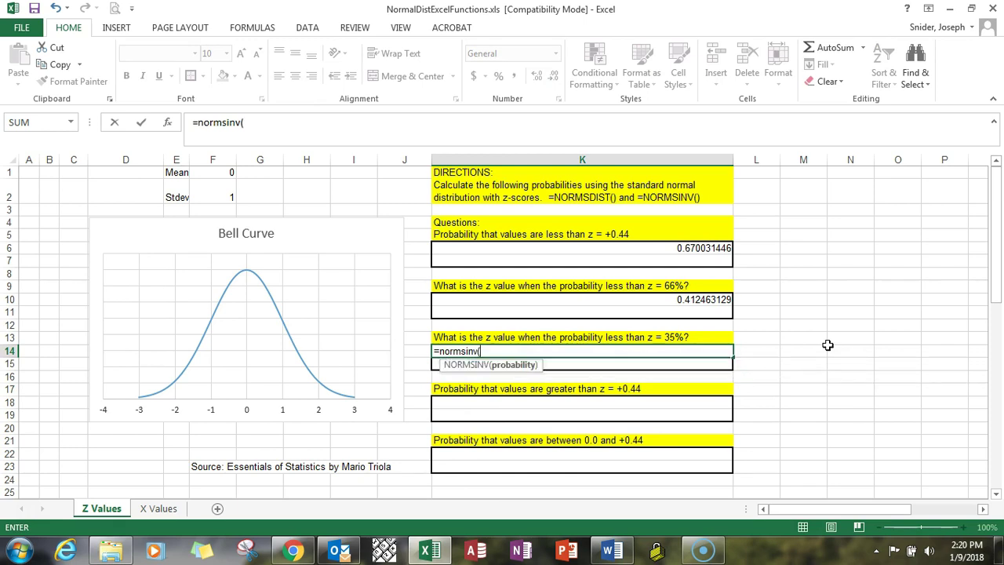
type(".35)")
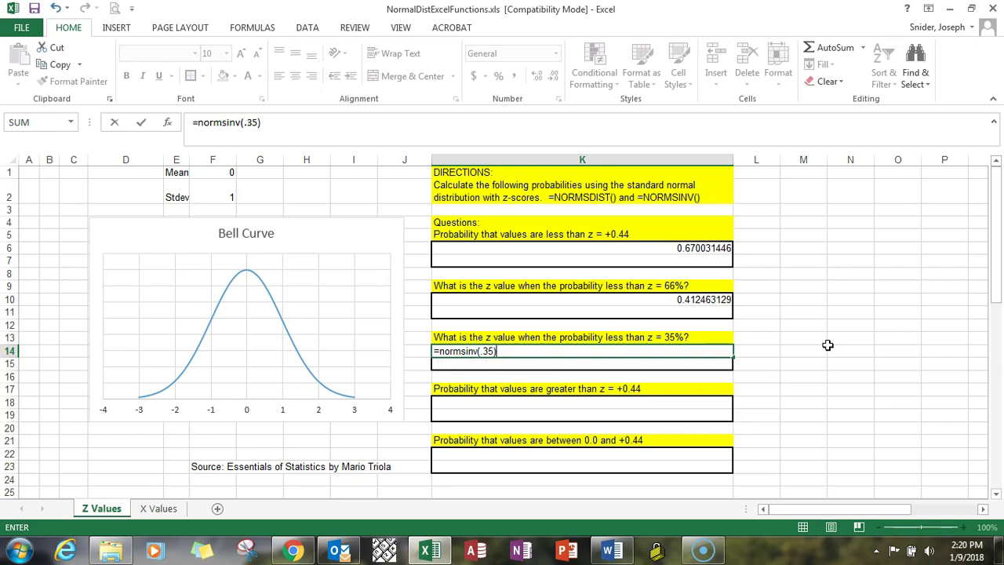
key("Return")
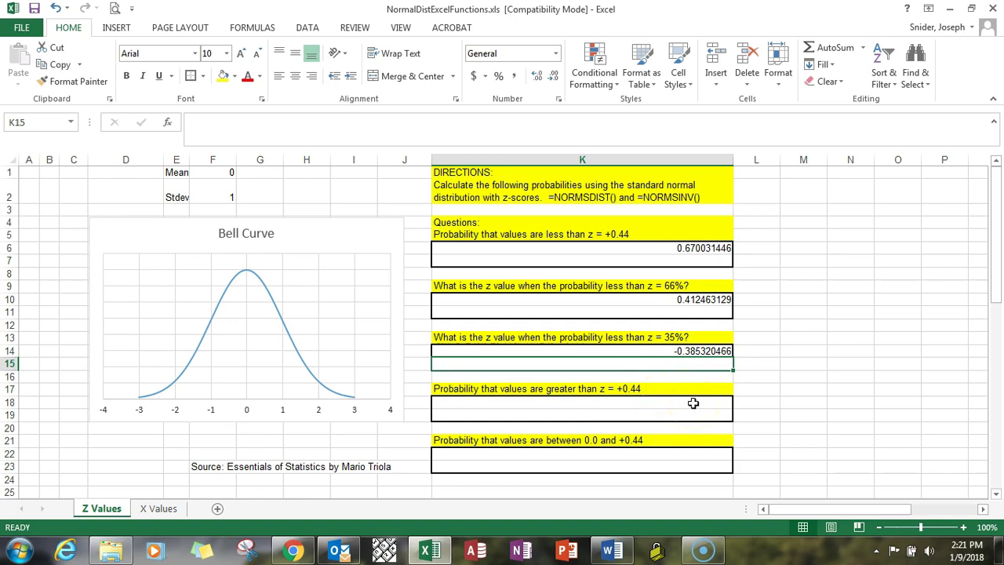
- Calculate the probability of values greater than z = +0.44 in cell K18 with =1-normsdist(.44)
left_click(693, 403)
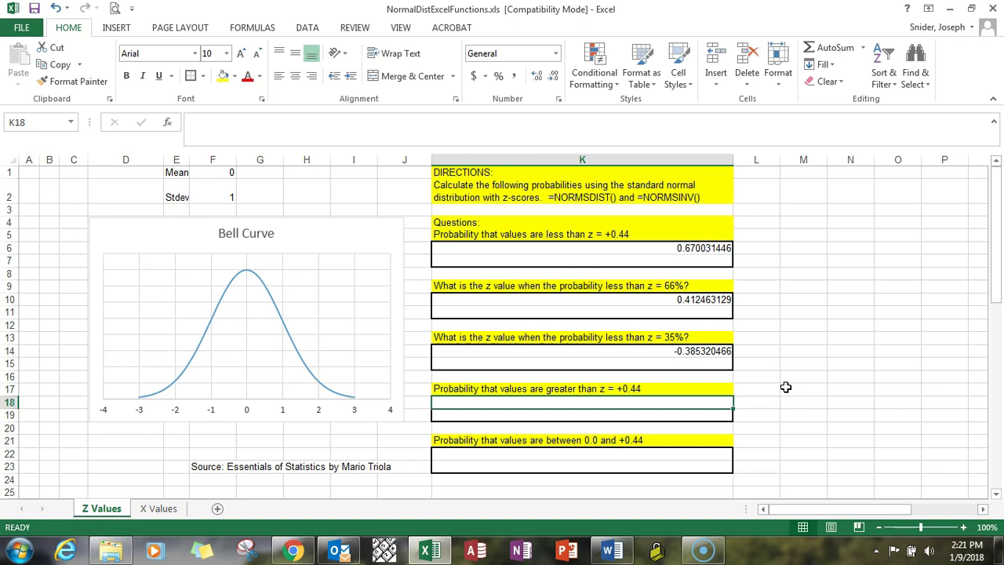
type("=")
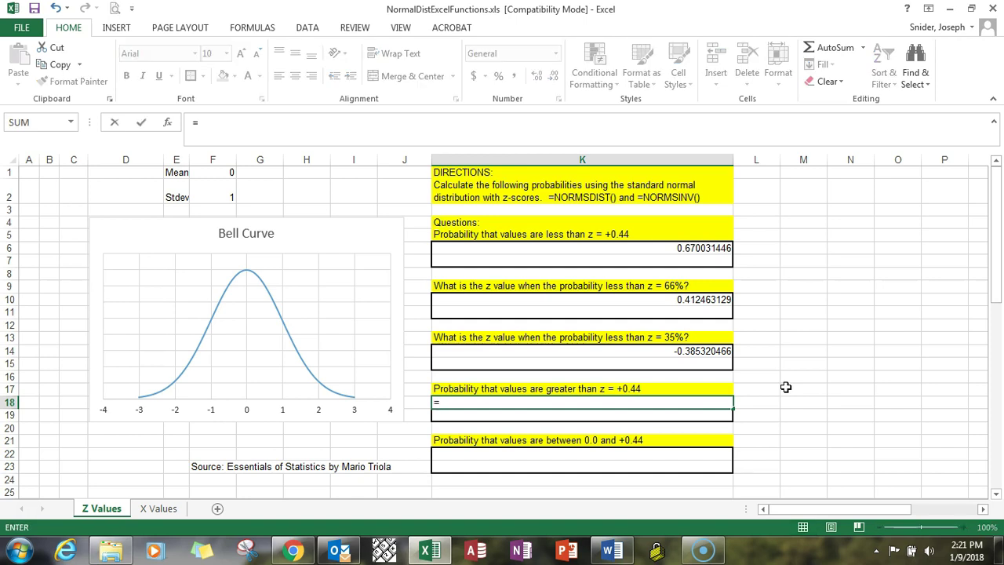
type("nor")
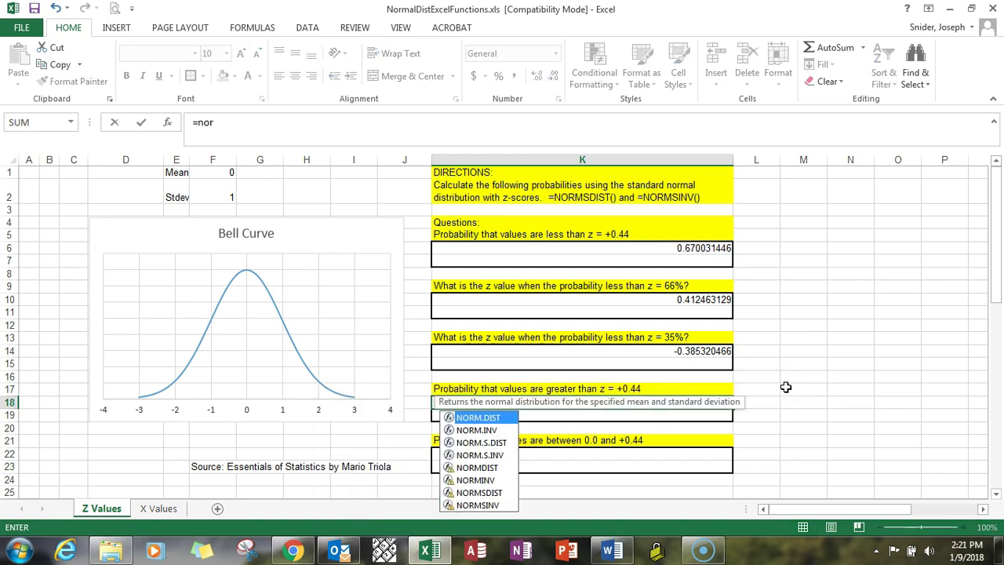
type("m")
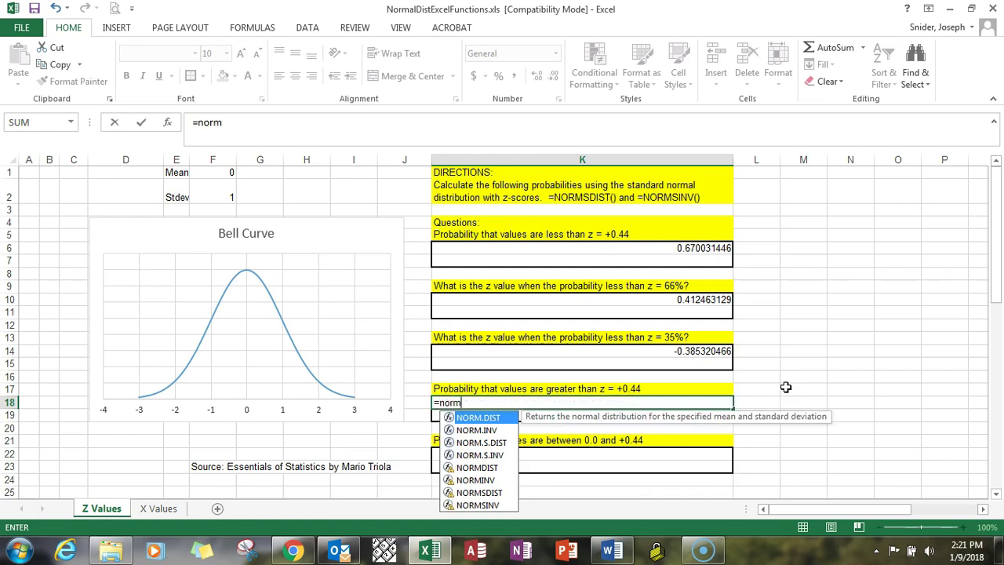
type("sdist(")
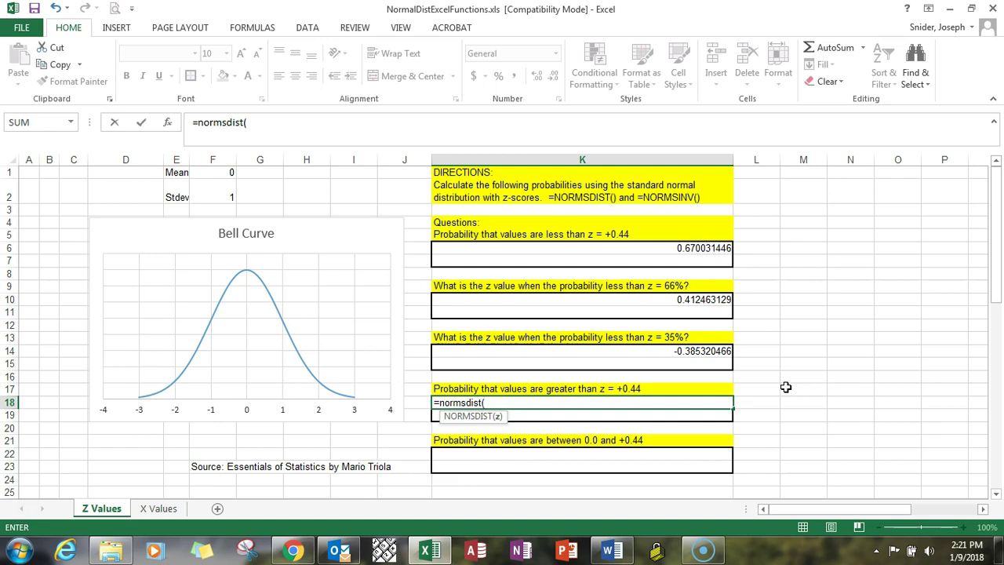
type(".44)")
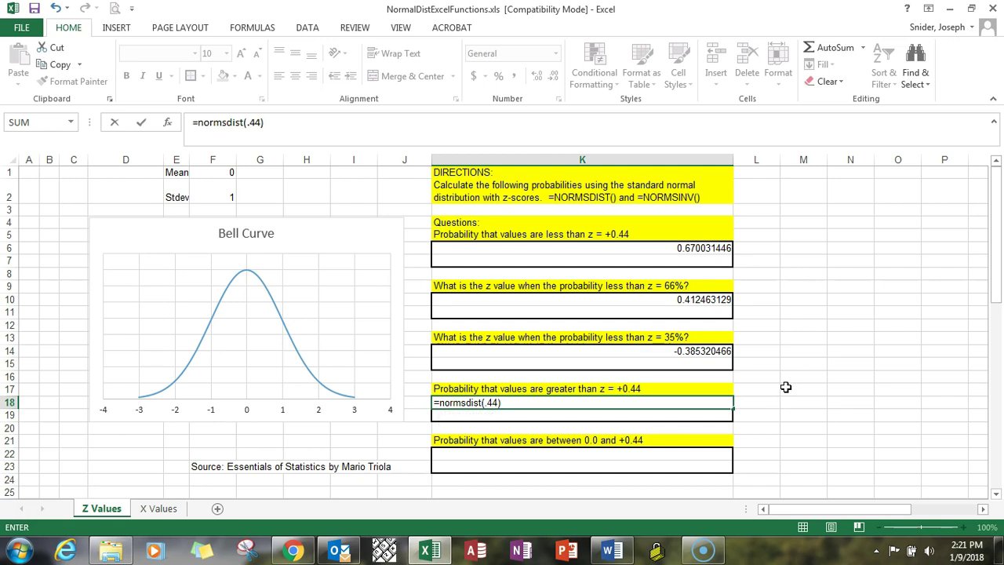
left_click(198, 122)
type("1-")
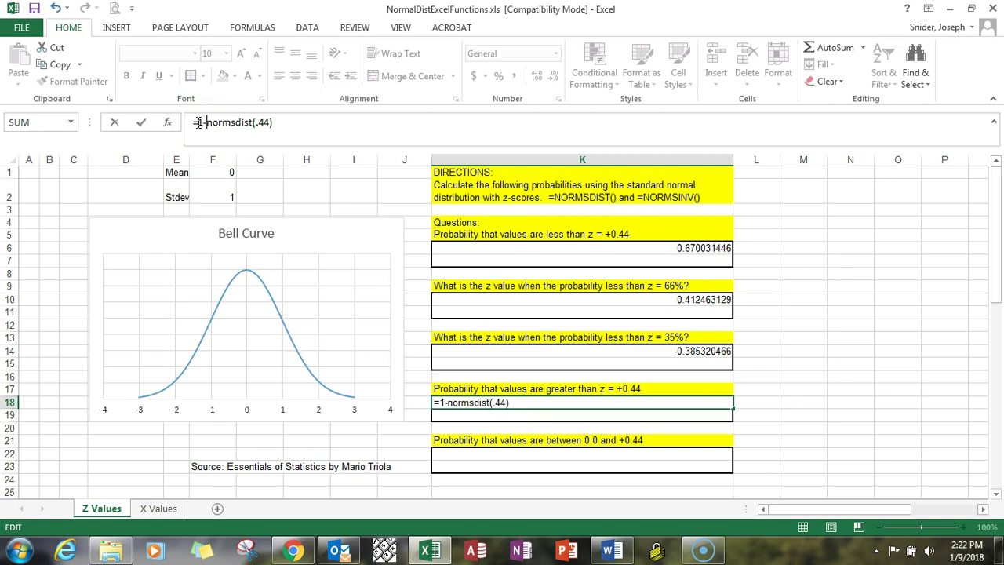
key("Return")
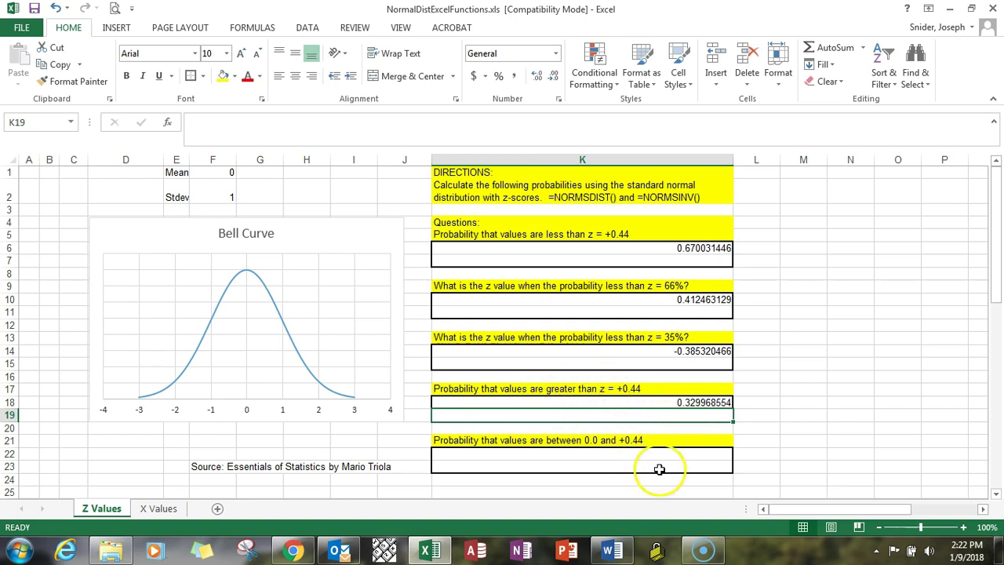
- Calculate the probability of values between z = 0.0 and +0.44 in cell K22 with =normsdist(.44) - normsdist(0)
left_click(687, 456)
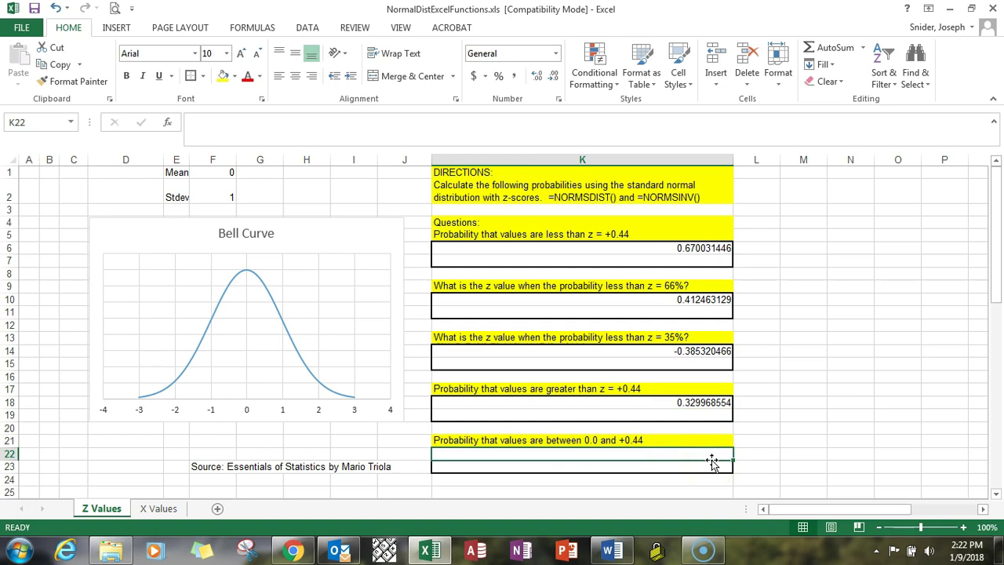
type("=")
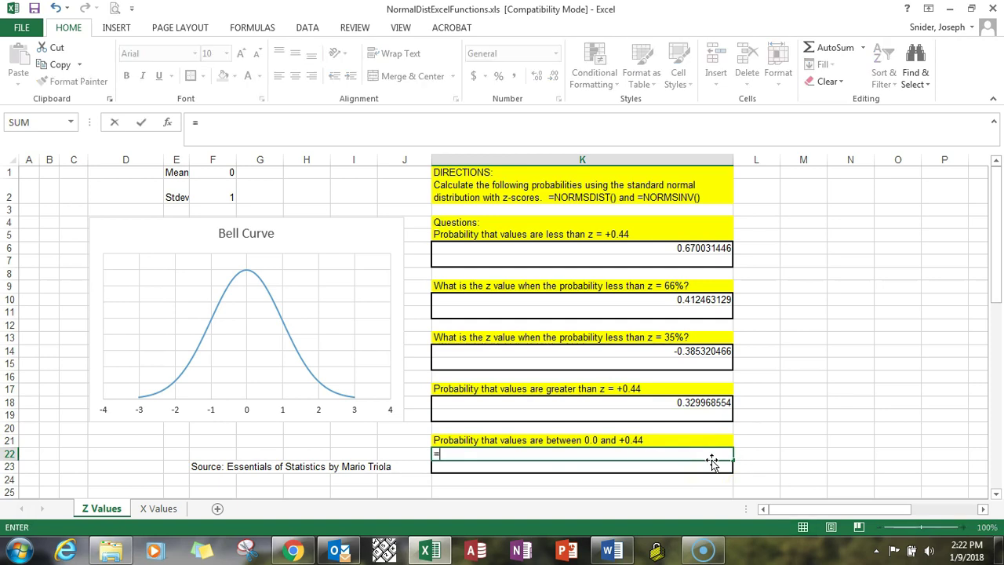
type("norms")
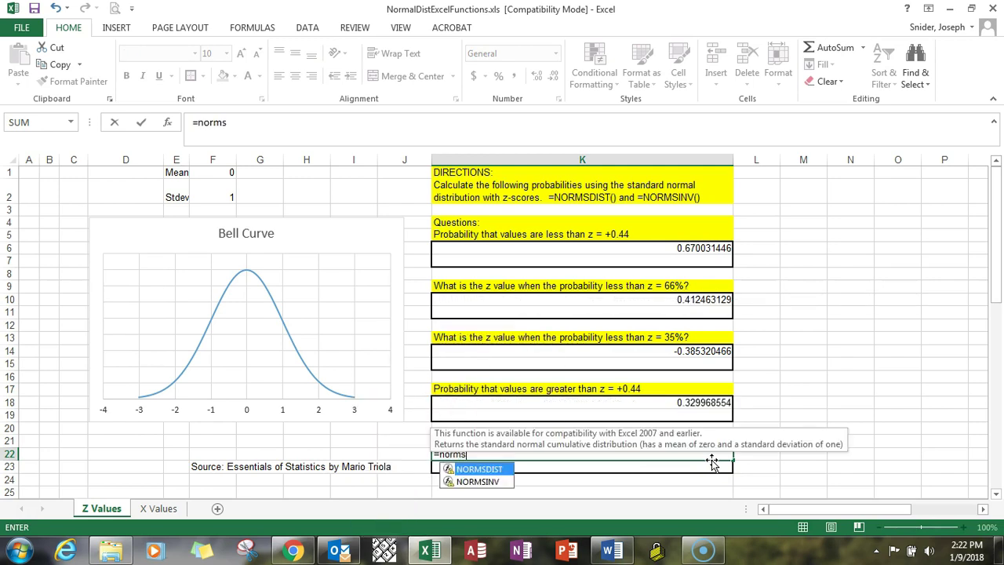
type("dist(")
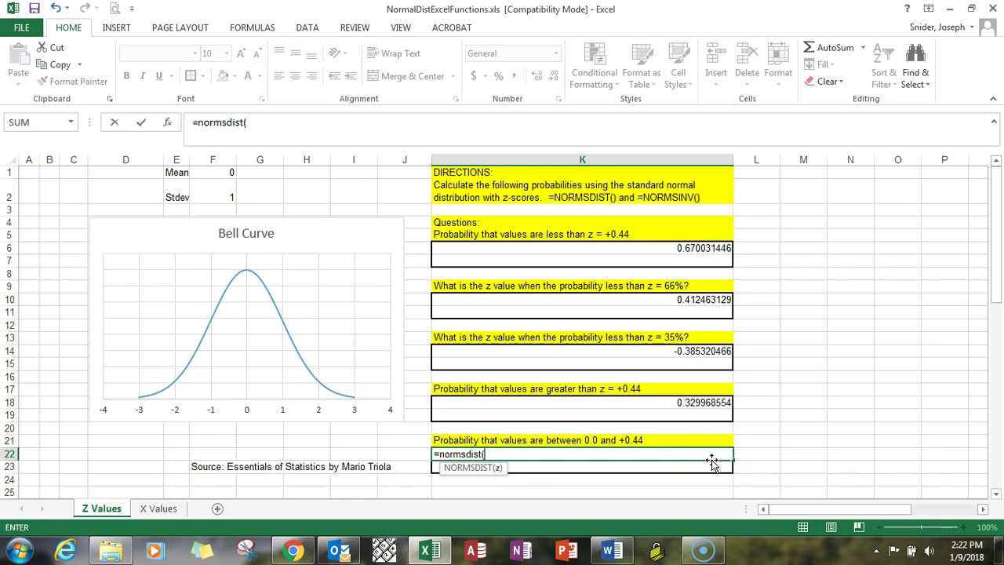
type(".44) - no")
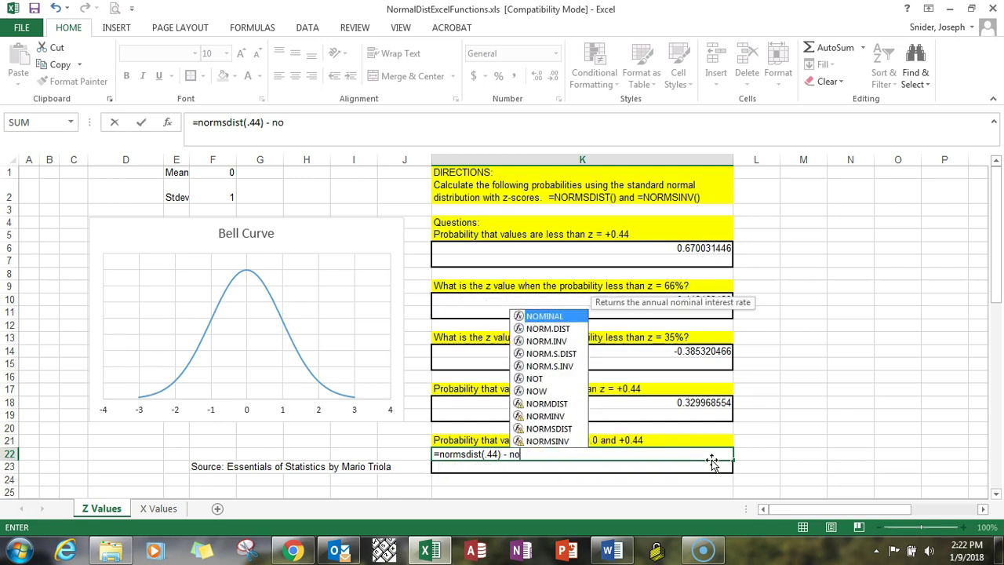
type("rmsdi")
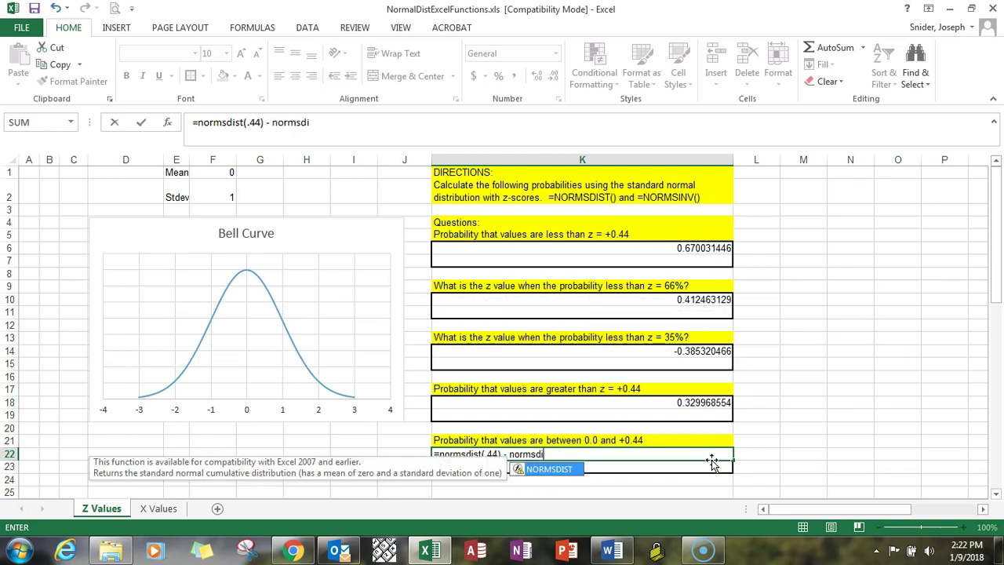
type("st(")
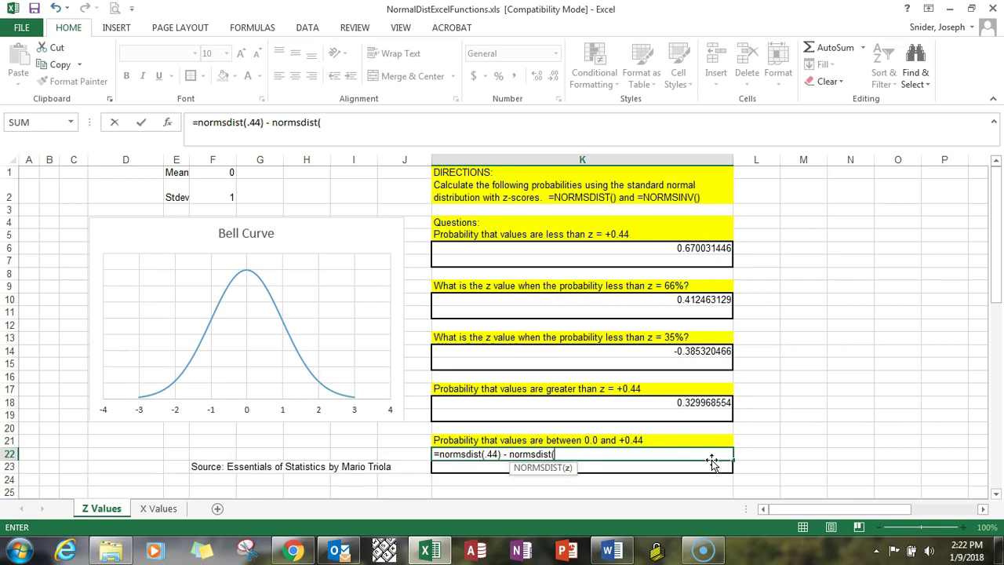
type("0)")
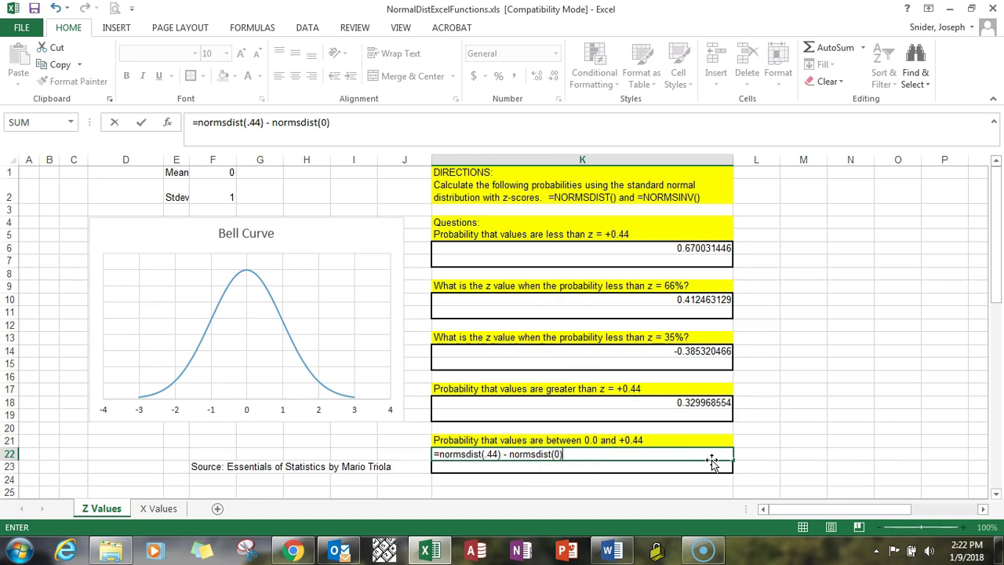
key("Return")
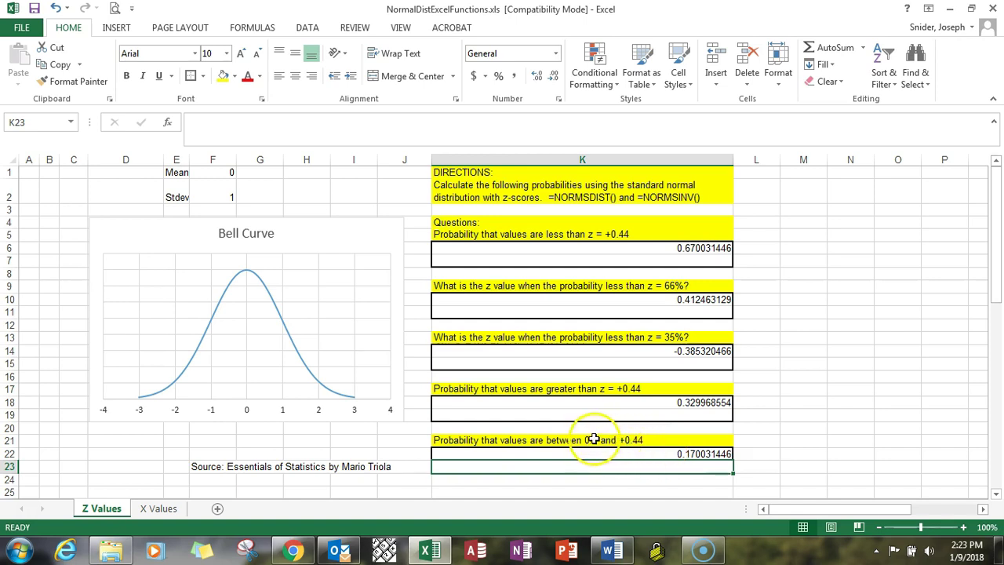
- Review the formula in cell K22 and switch to the X Values sheet
left_click(665, 454)
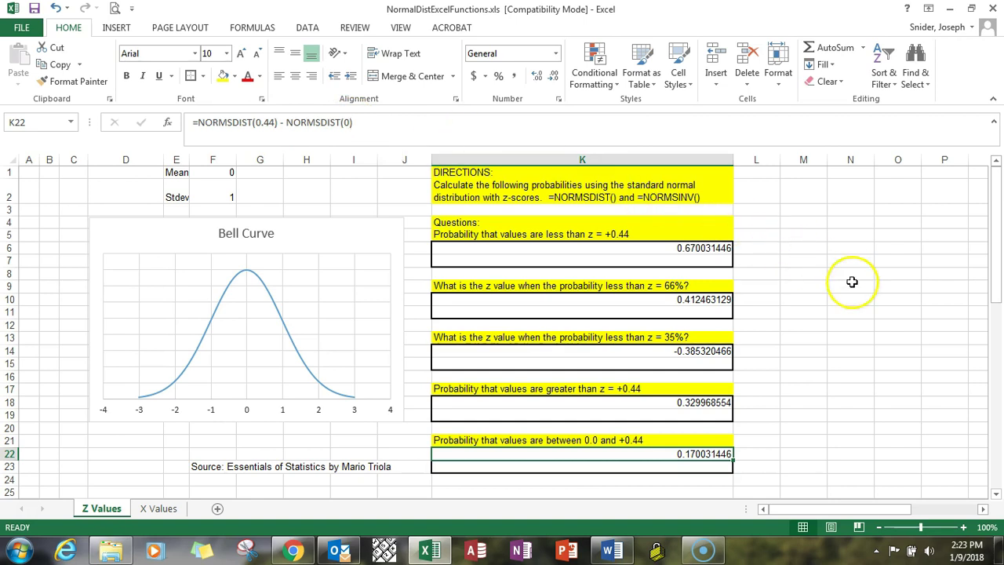
left_click(754, 200)
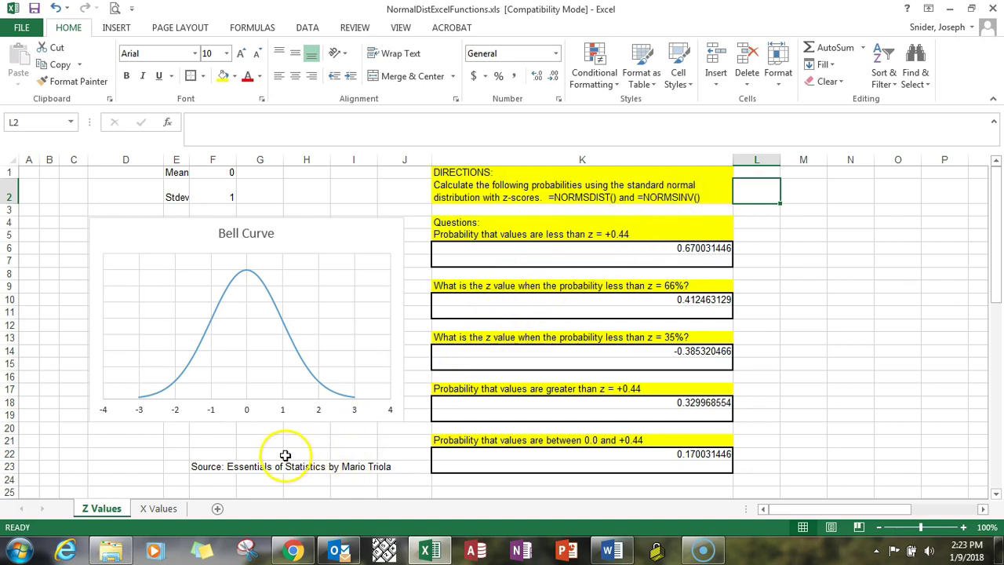
left_click(159, 508)
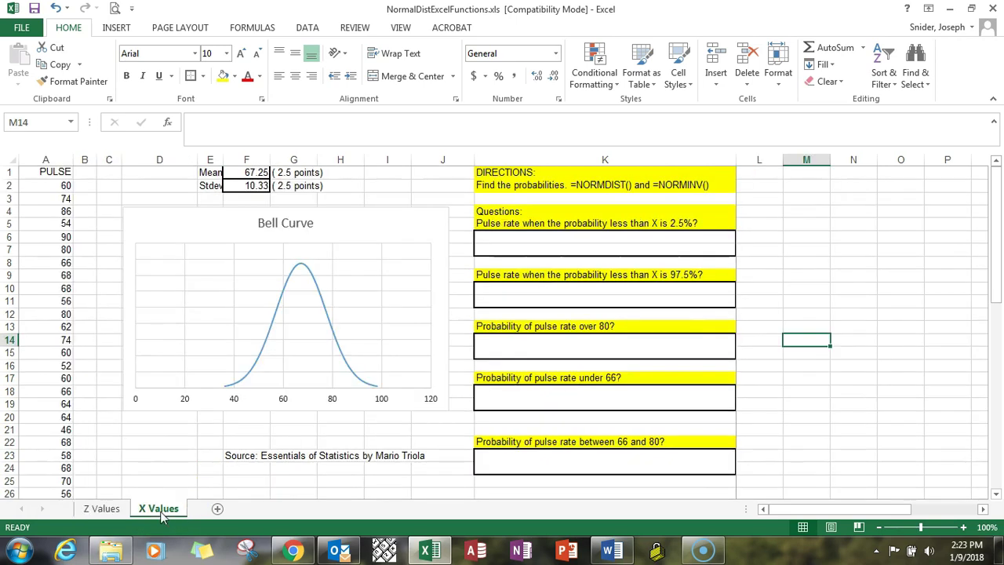